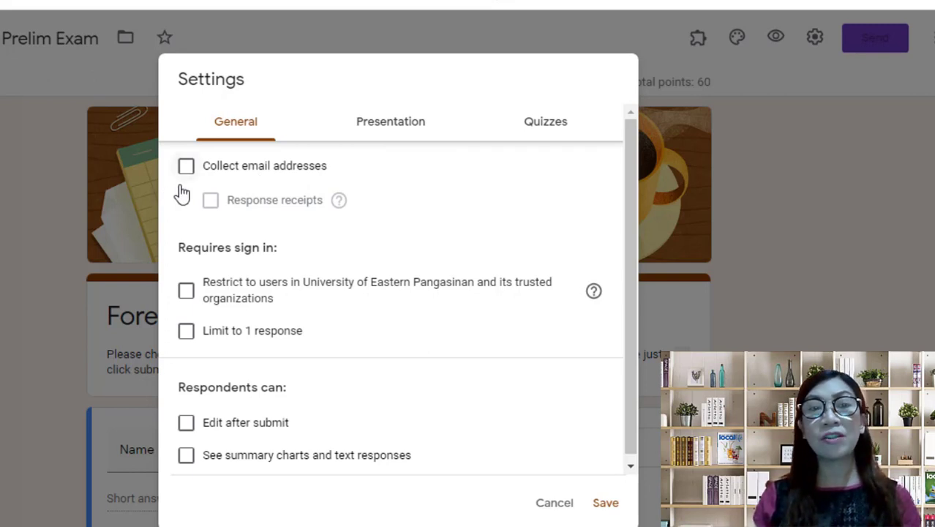
# - Limit the form to 1 response and let respondents see summary charts and text responses, leaving email collection off
pyautogui.click(187, 173)
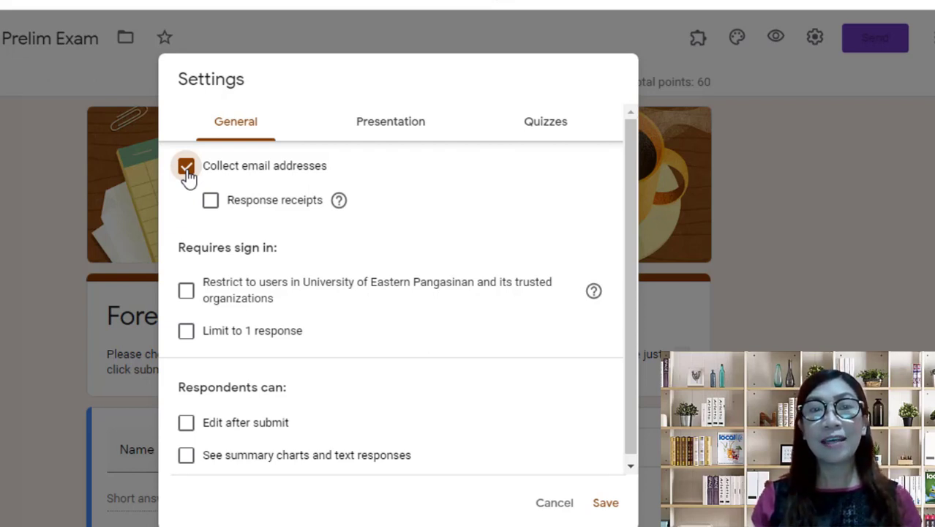
pyautogui.click(187, 171)
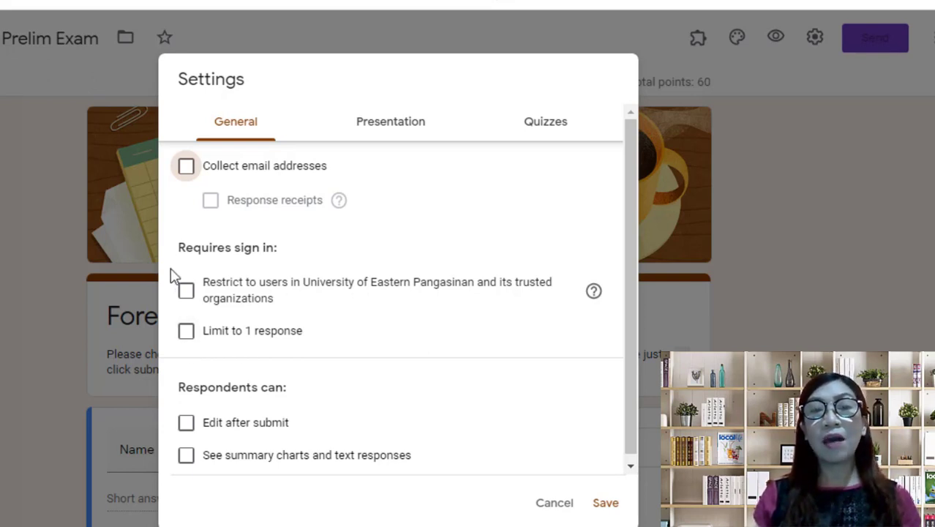
pyautogui.click(187, 333)
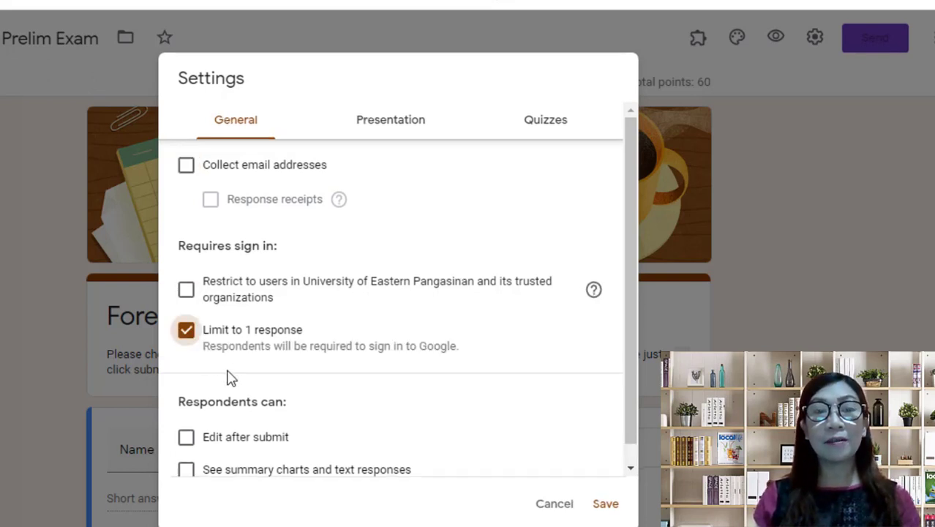
pyautogui.scroll(-1, 229, 376)
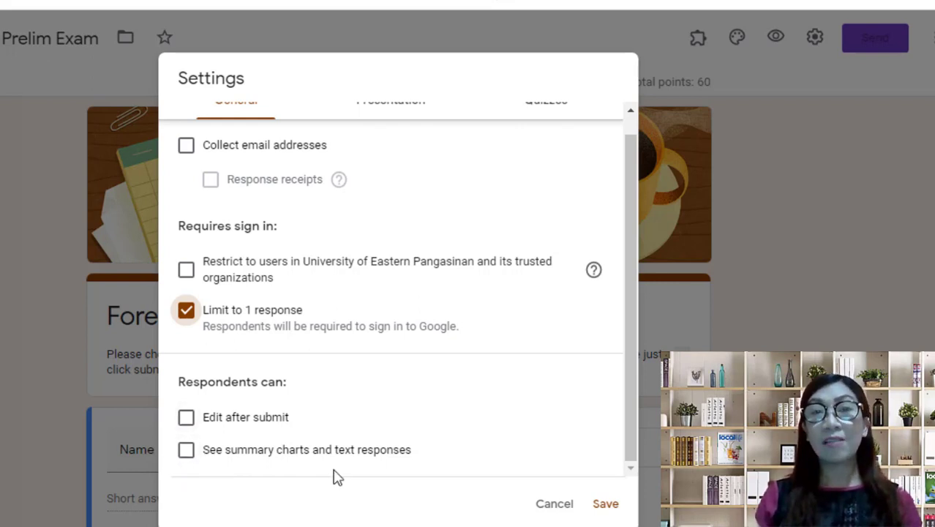
pyautogui.click(186, 449)
pyautogui.scroll(1, 357, 145)
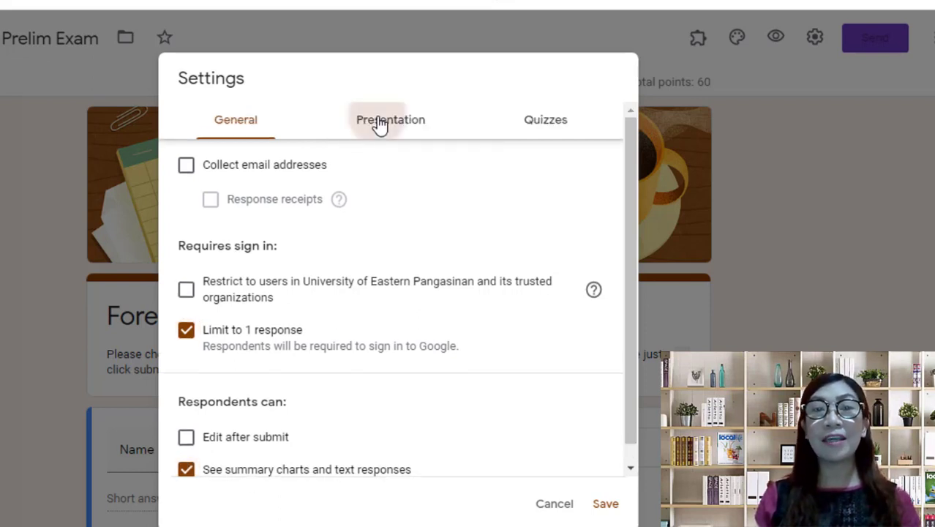
# - Review the form's presentation settings and recheck its general response settings
pyautogui.click(379, 125)
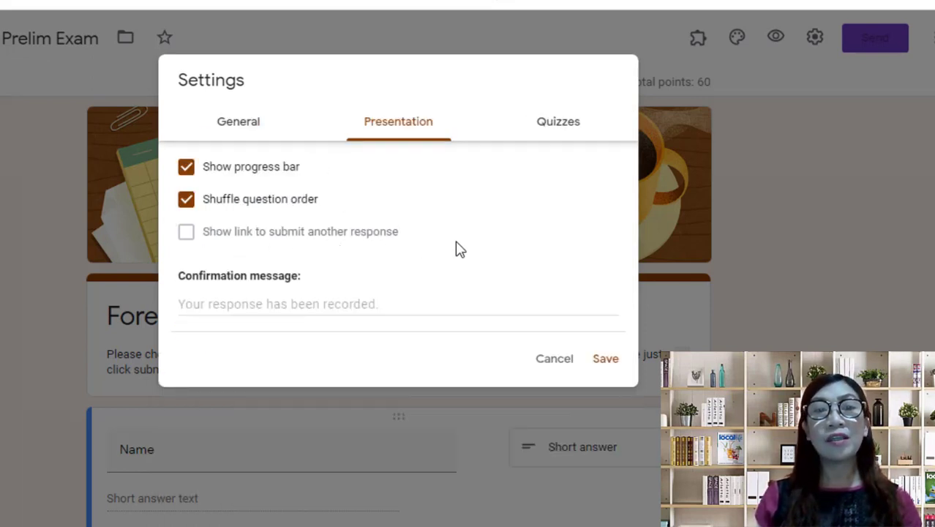
pyautogui.scroll(1, 456, 249)
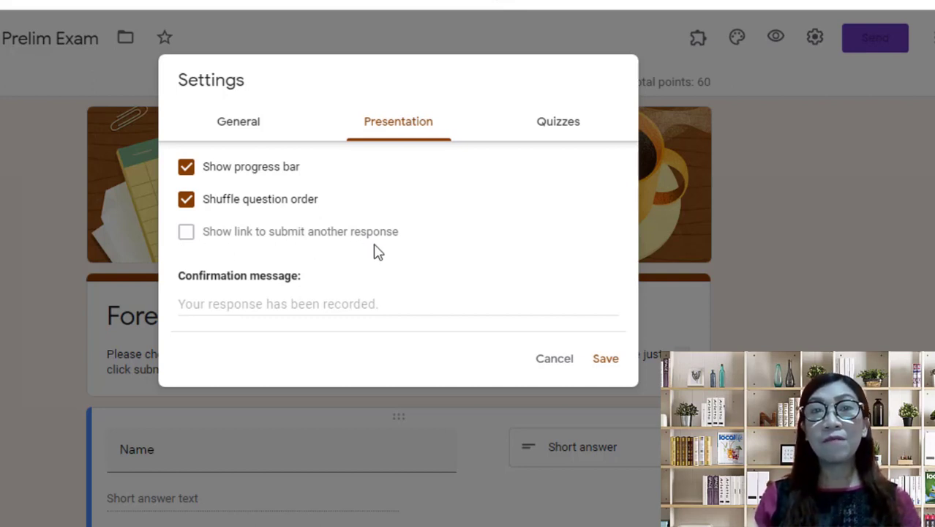
pyautogui.click(230, 134)
pyautogui.scroll(-1, 536, 420)
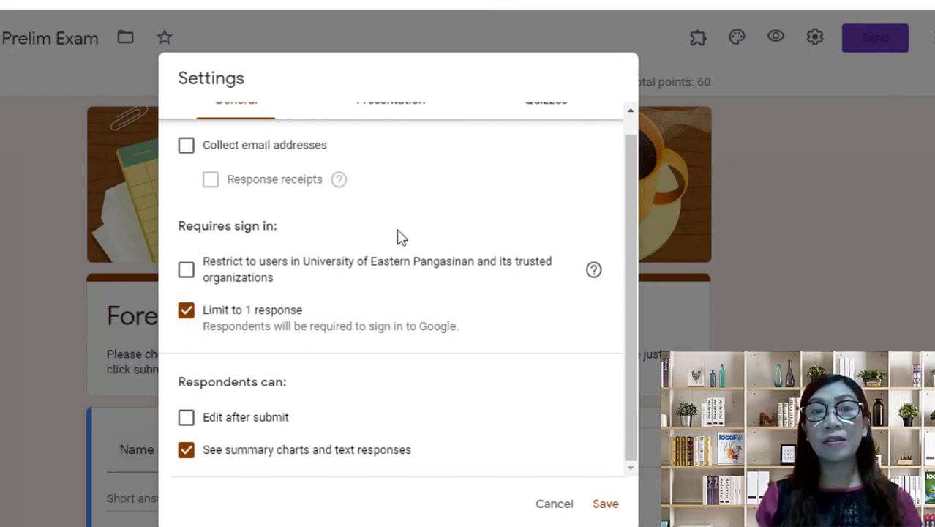
pyautogui.scroll(1, 397, 235)
pyautogui.click(399, 123)
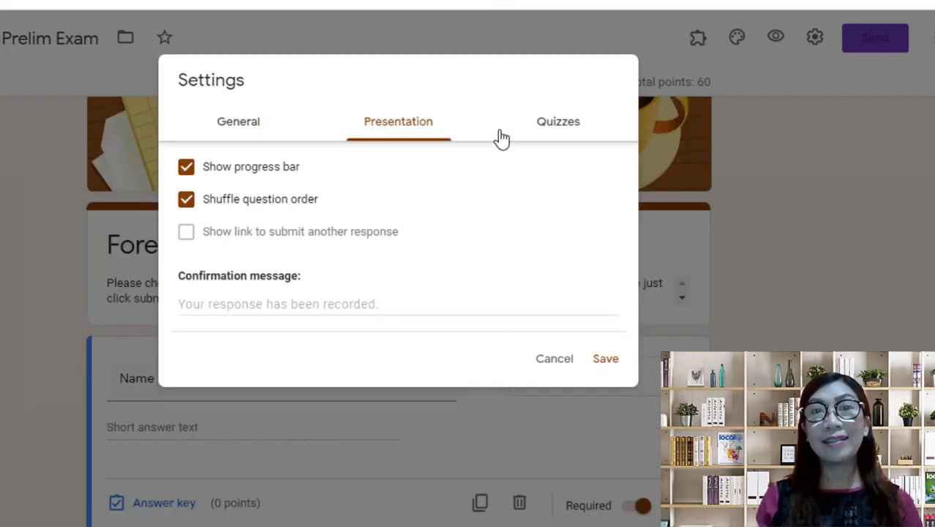
# - Switch the form's quiz mode off and on again in the quiz settings
pyautogui.click(550, 128)
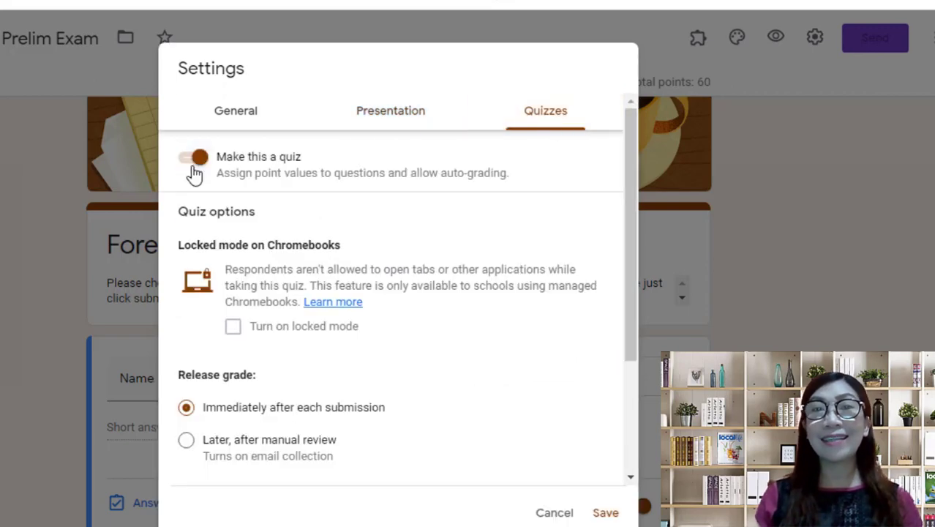
pyautogui.click(193, 168)
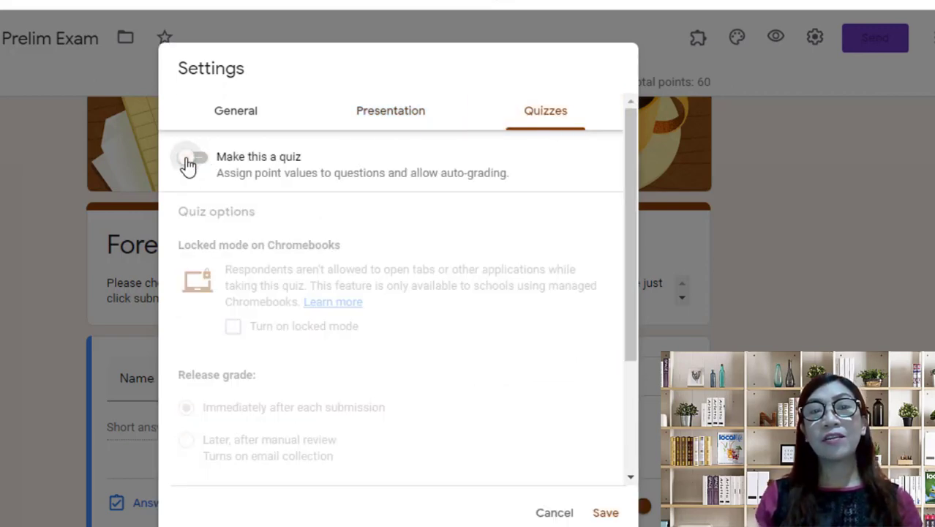
pyautogui.click(205, 164)
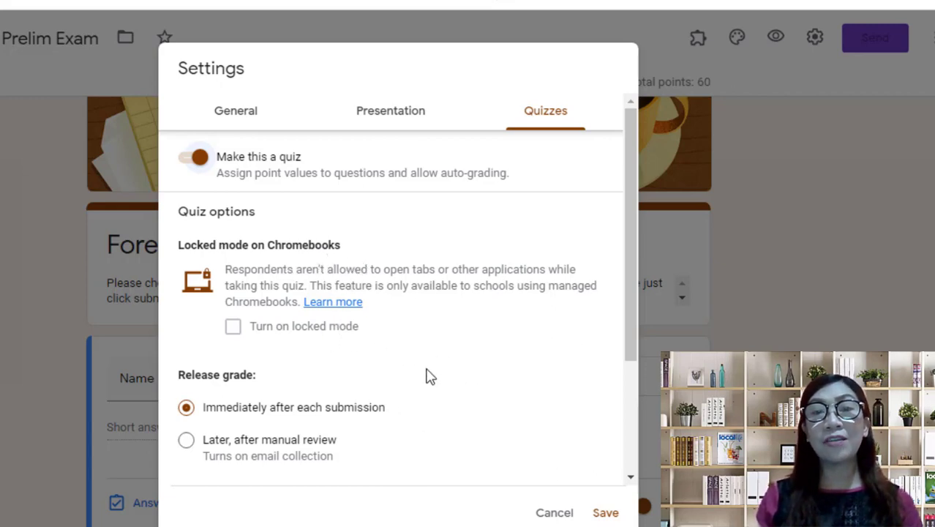
# - Try releasing grades later after manual review, return to immediately after each submission, and save the settings
pyautogui.scroll(-3, 426, 374)
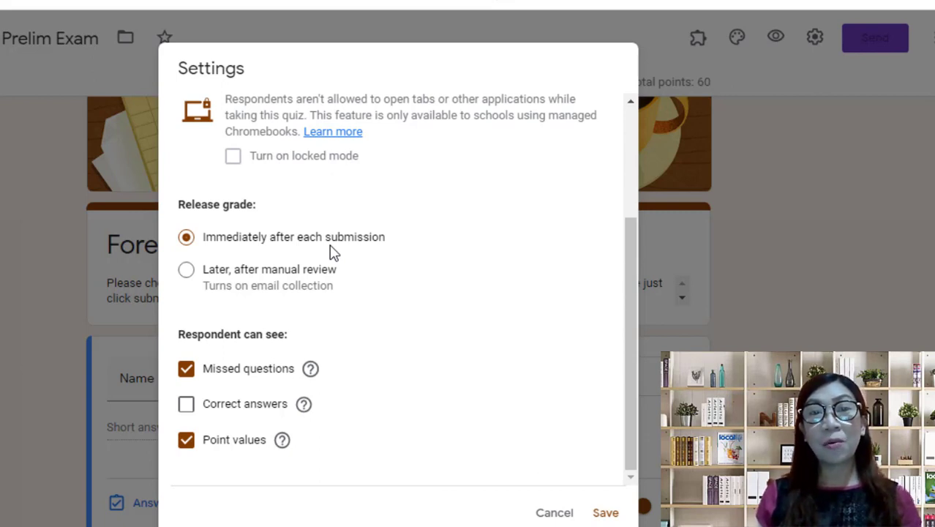
pyautogui.moveTo(333, 250); pyautogui.dragTo(190, 277)
pyautogui.click(189, 280)
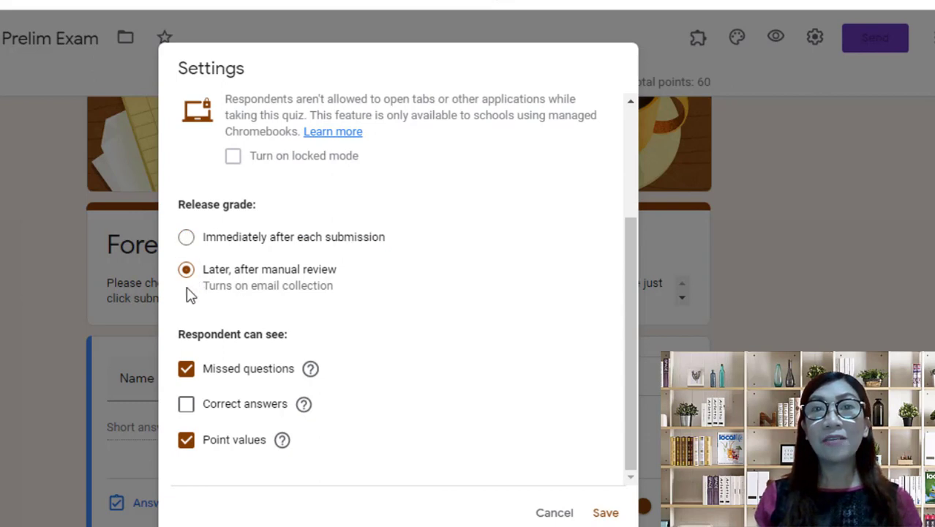
pyautogui.click(187, 245)
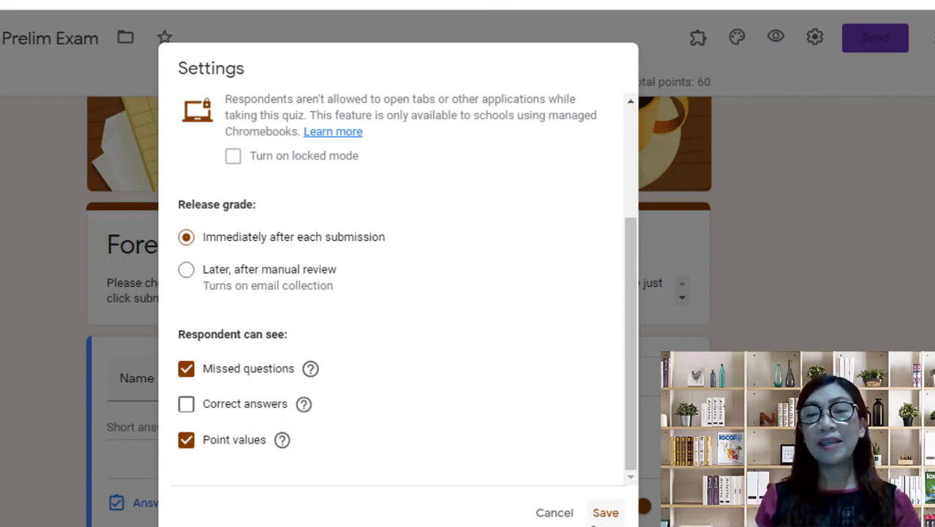
pyautogui.click(604, 513)
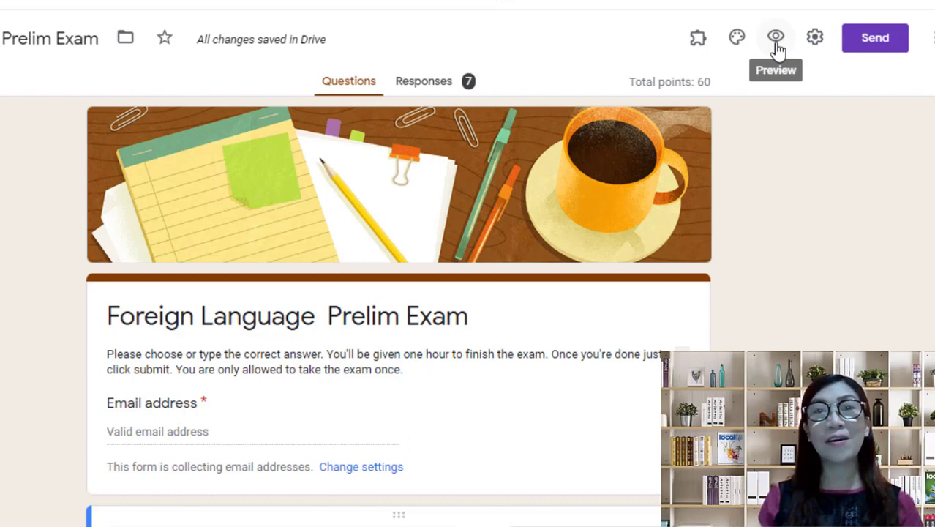
# - Preview the exam form as respondents see it, and return to its question editor
pyautogui.click(776, 41)
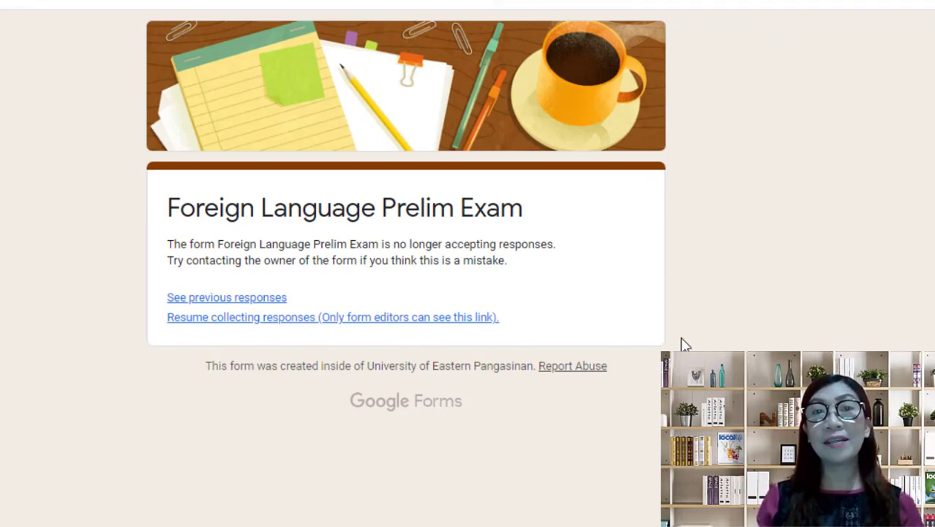
pyautogui.scroll(-2, 769, 350)
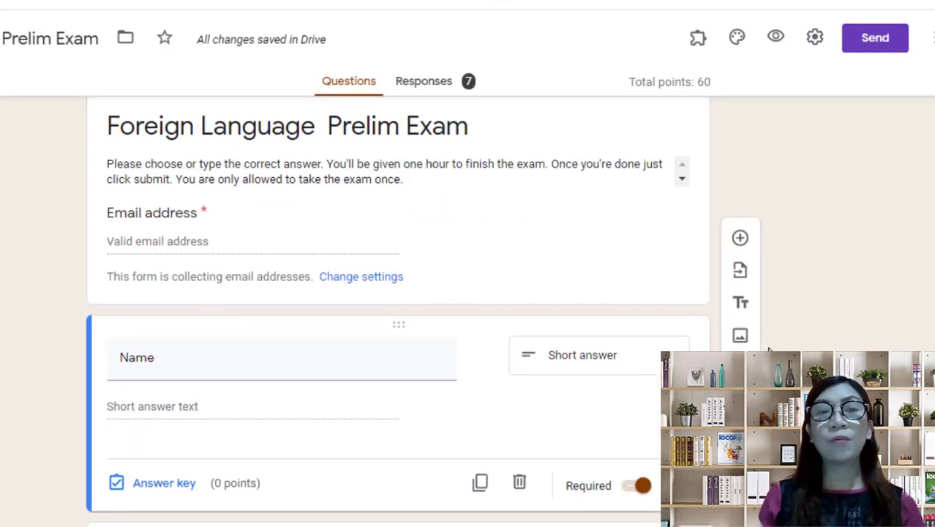
pyautogui.scroll(4, 777, 233)
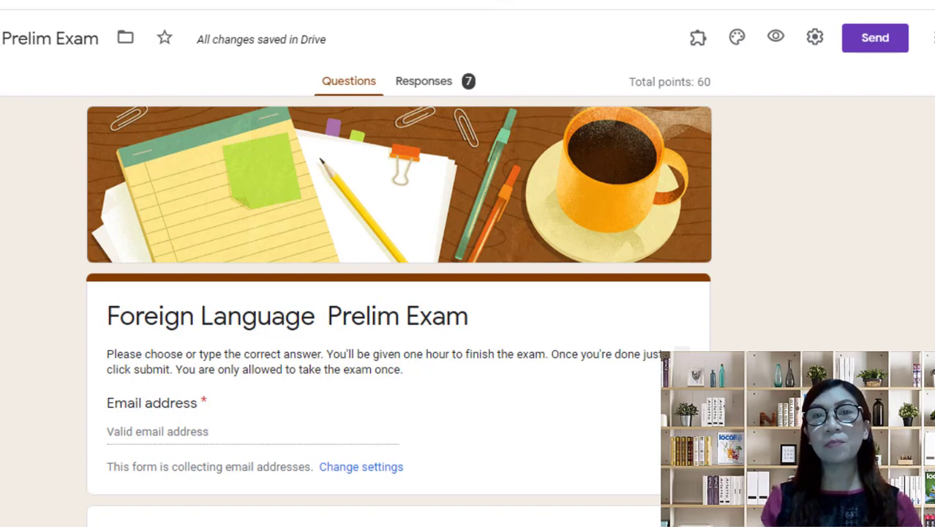
# - Make the form accept responses and check the exam questions in the respondent preview
pyautogui.click(414, 91)
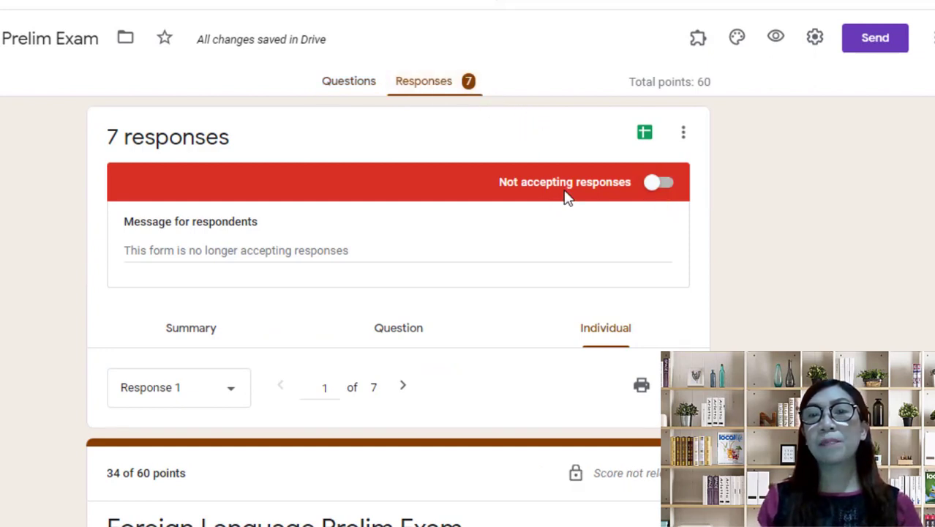
pyautogui.click(671, 188)
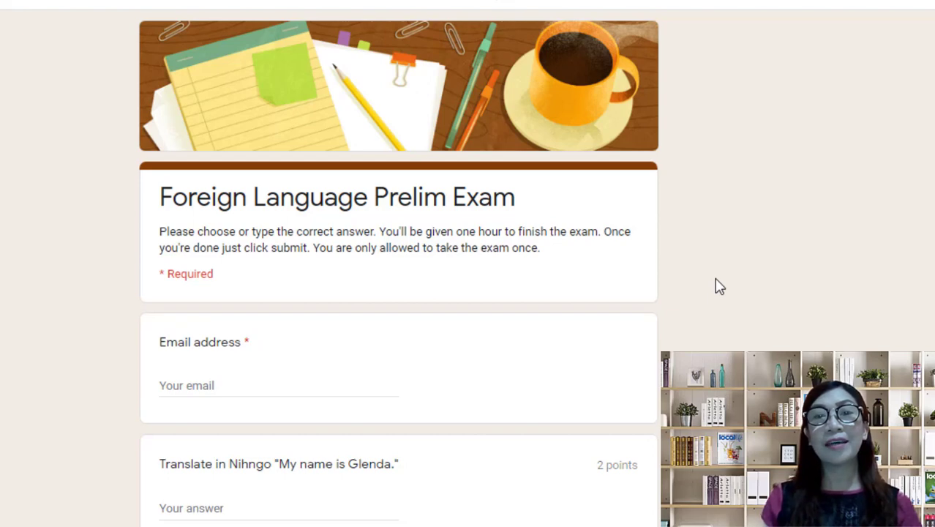
pyautogui.scroll(-4, 720, 287)
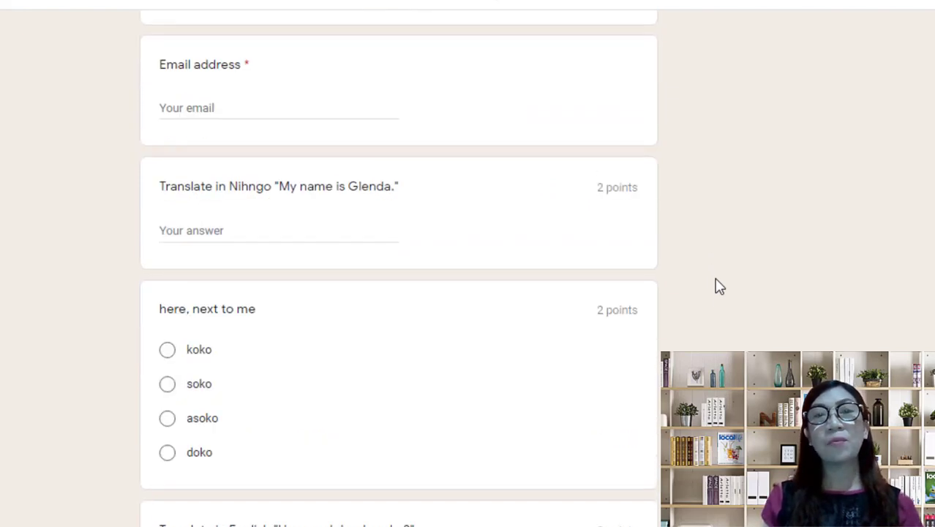
pyautogui.scroll(4, 719, 287)
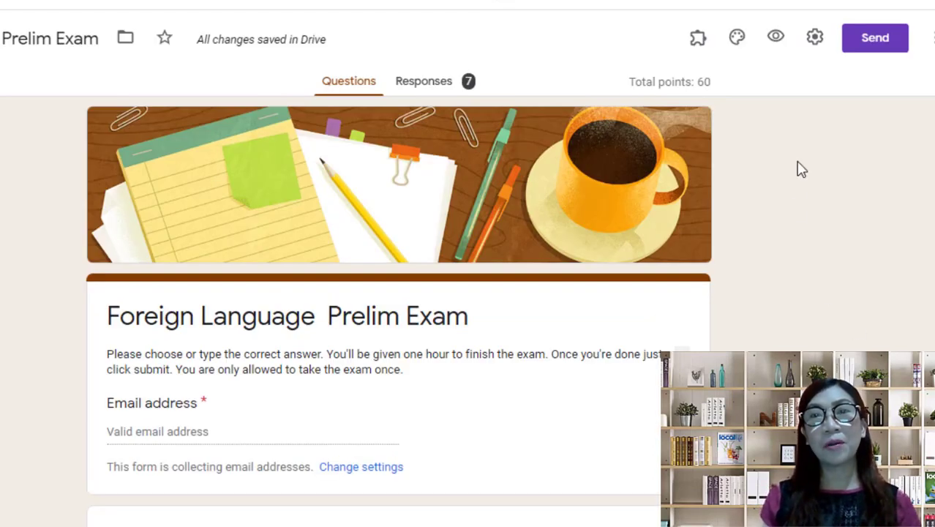
# - Create a shortened link for sending the form, copy it, and close the sending options
pyautogui.click(878, 43)
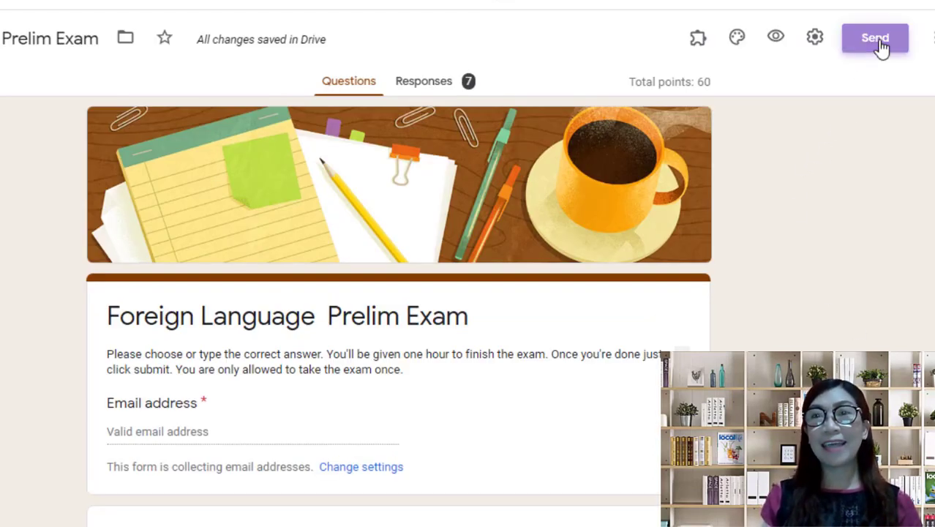
pyautogui.click(337, 165)
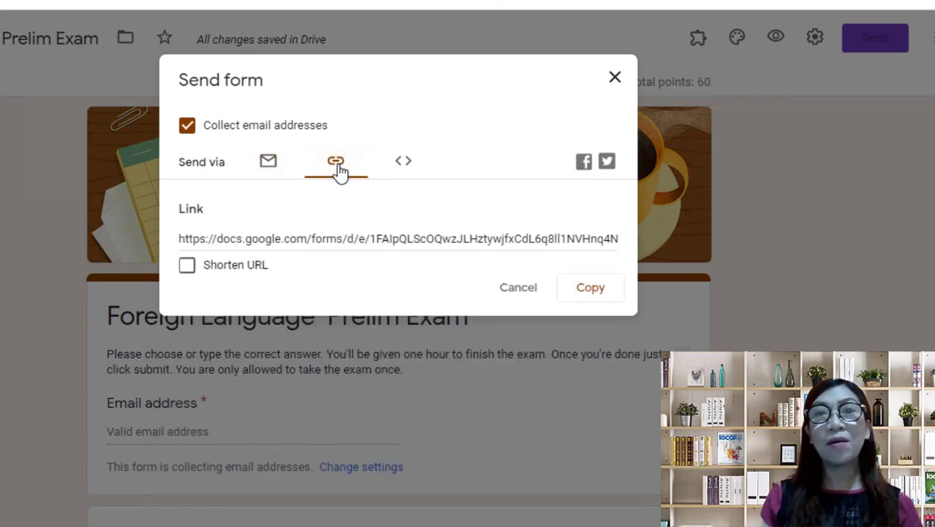
pyautogui.click(187, 266)
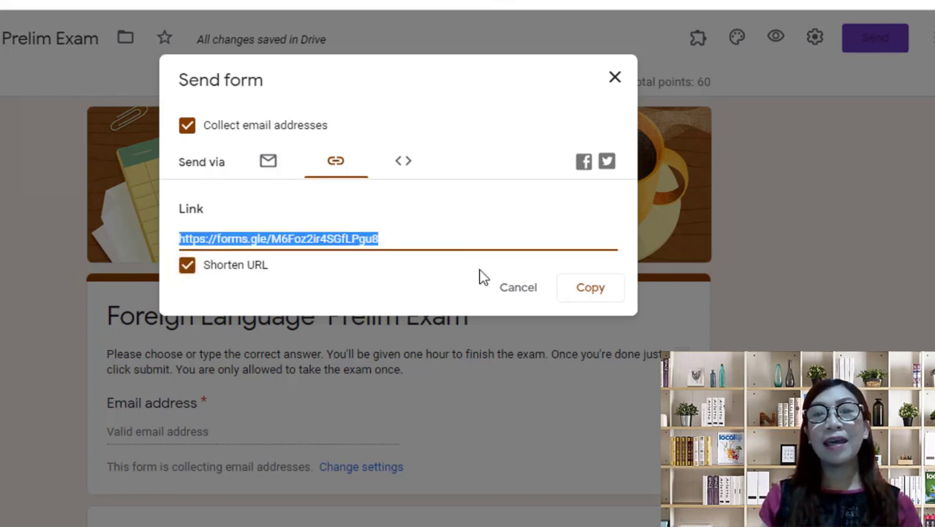
pyautogui.click(591, 289)
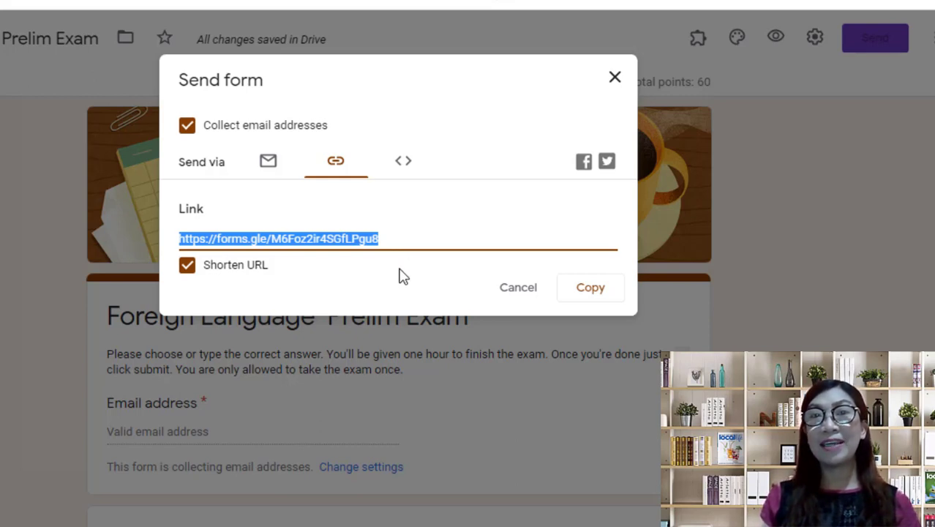
pyautogui.press('Escape')
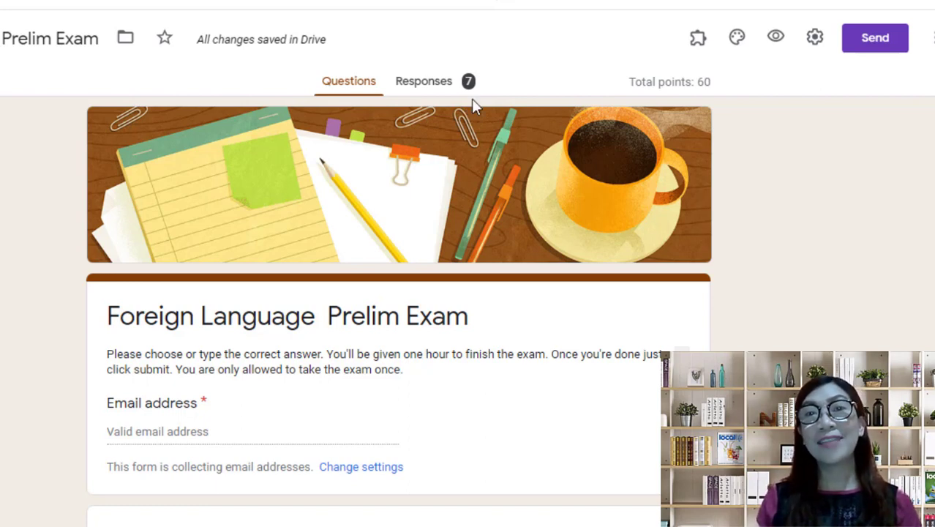
# - Stop the exam form from accepting responses
pyautogui.click(414, 89)
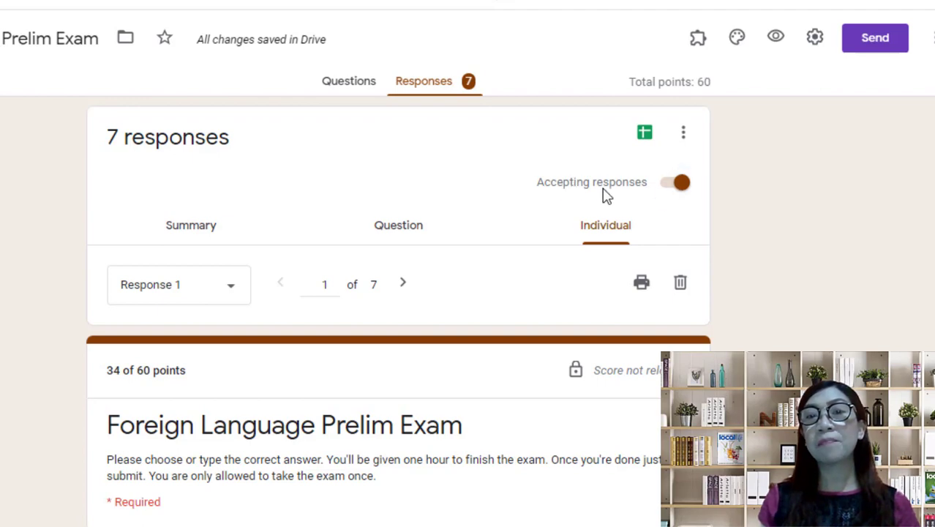
pyautogui.click(673, 184)
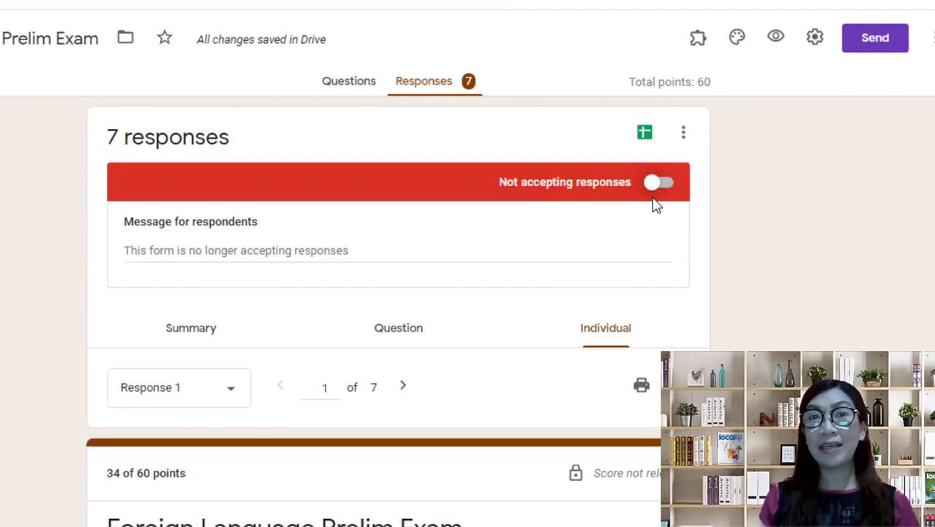
# - Examine the summary of responses, including the score insights and total points distribution chart
pyautogui.scroll(-1, 656, 204)
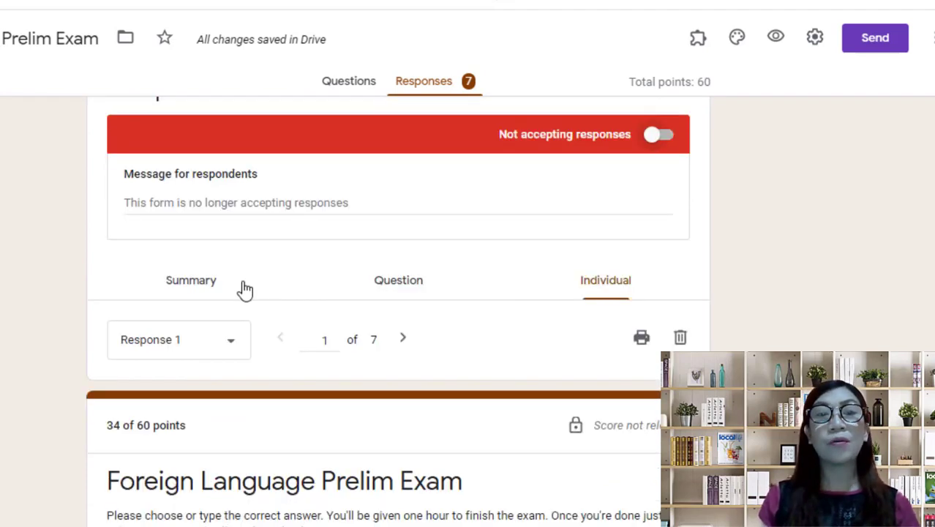
pyautogui.click(186, 290)
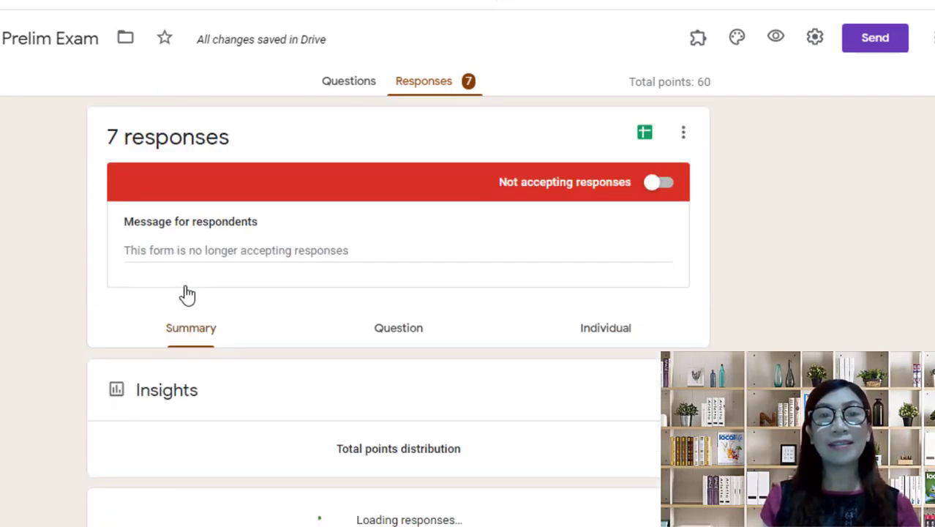
pyautogui.scroll(-1, 270, 353)
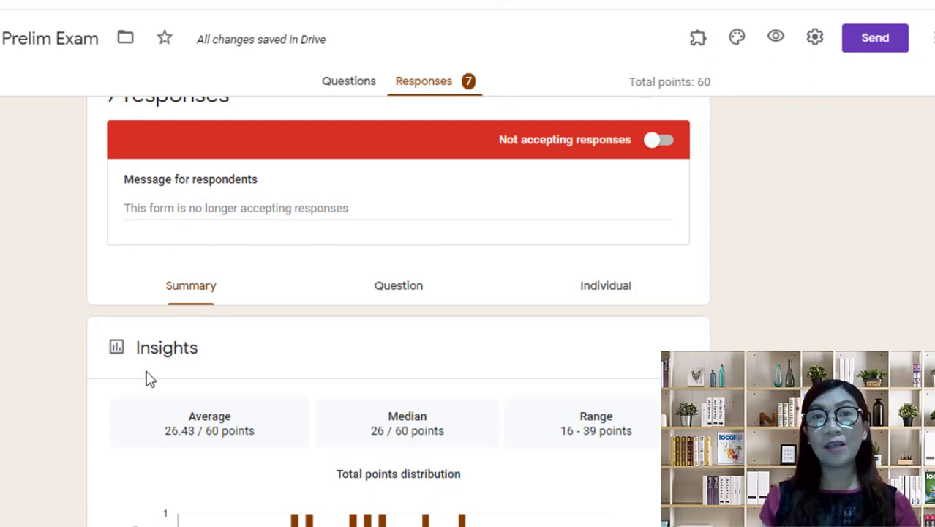
pyautogui.scroll(-3, 176, 359)
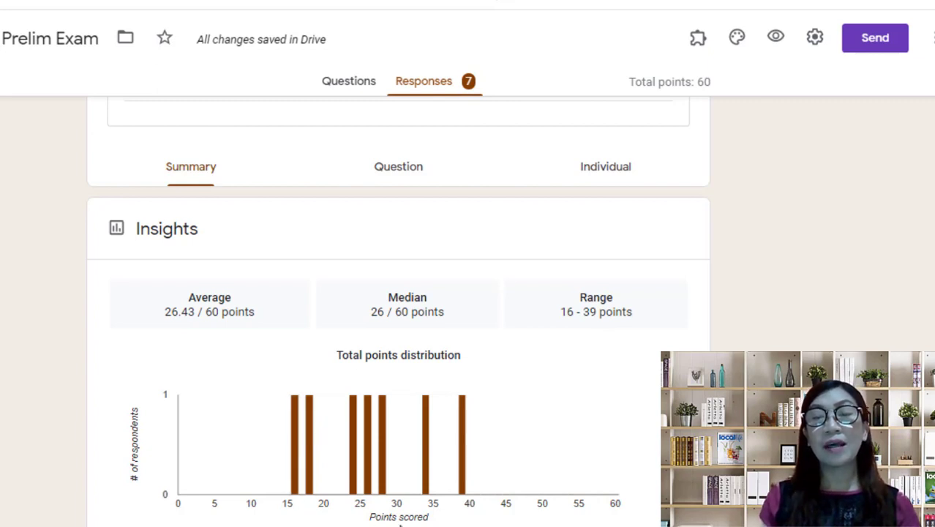
pyautogui.scroll(-1, 399, 522)
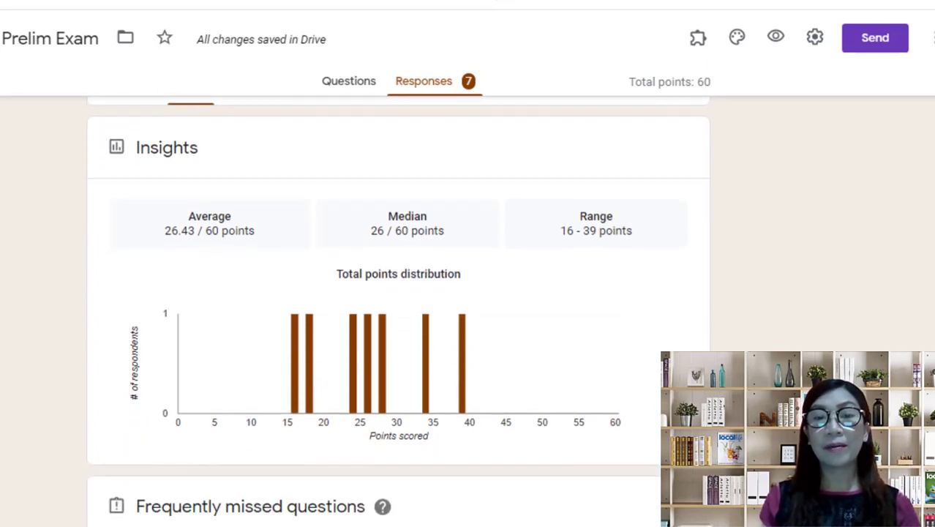
# - Review the frequently missed questions and the answer charts for the Name, Hai and Inu items in the response summary
pyautogui.scroll(-2, 398, 313)
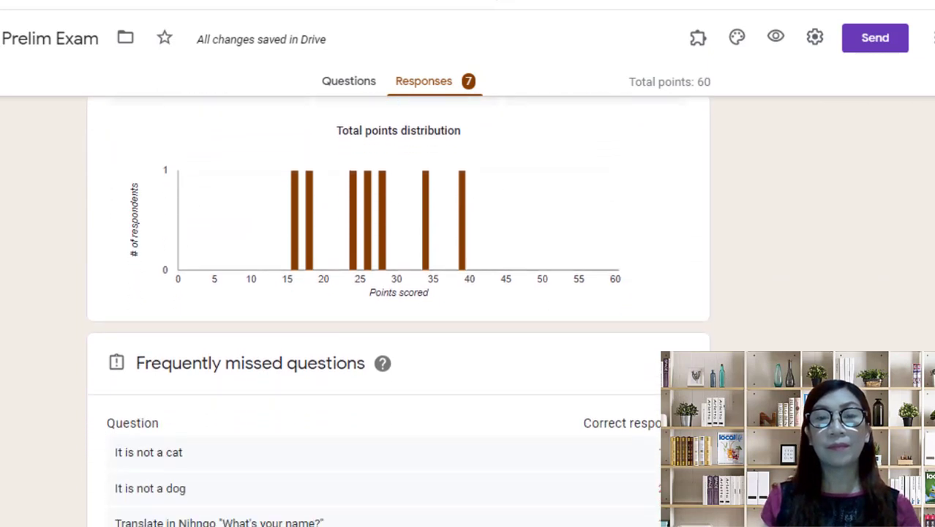
pyautogui.scroll(-3, 398, 313)
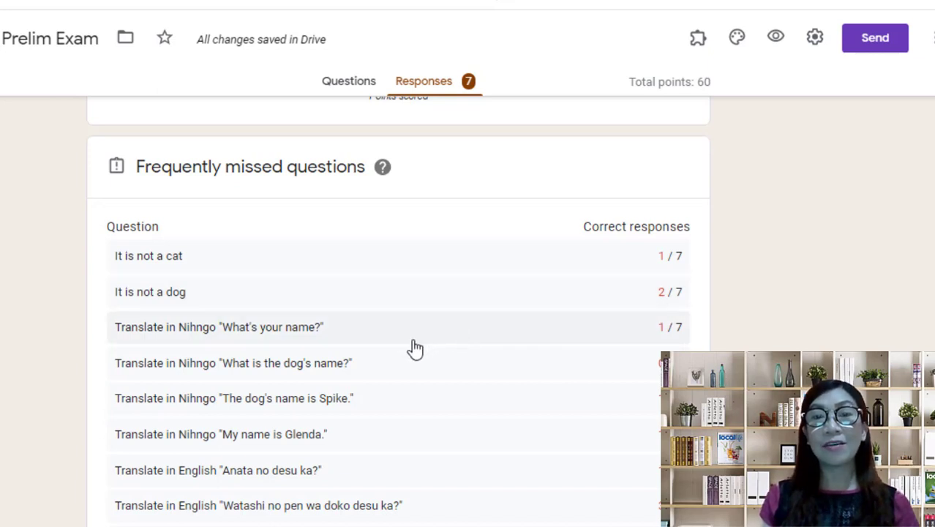
pyautogui.scroll(-2, 531, 465)
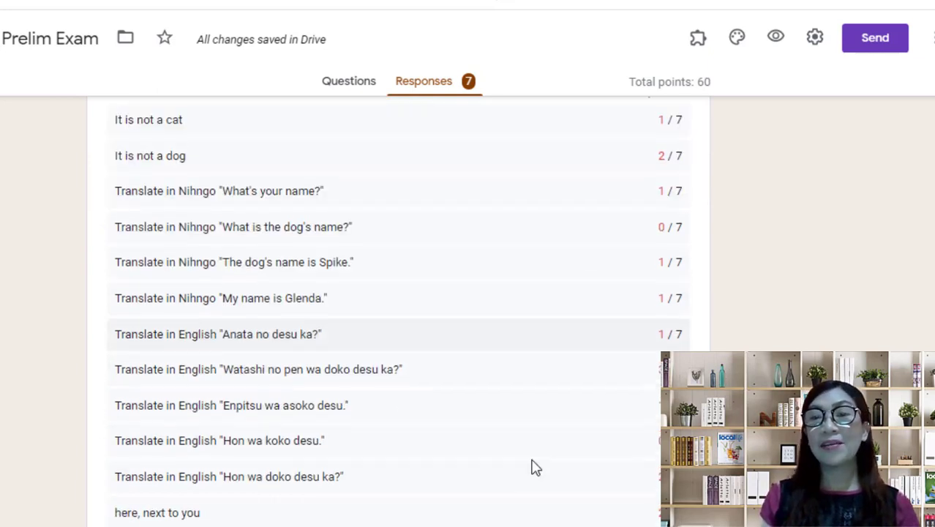
pyautogui.scroll(-1, 532, 465)
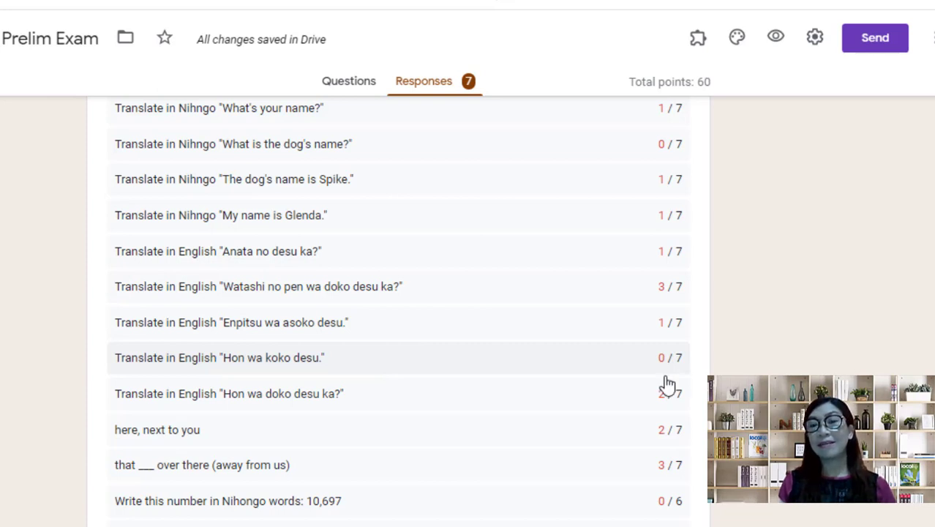
pyautogui.scroll(-5, 618, 439)
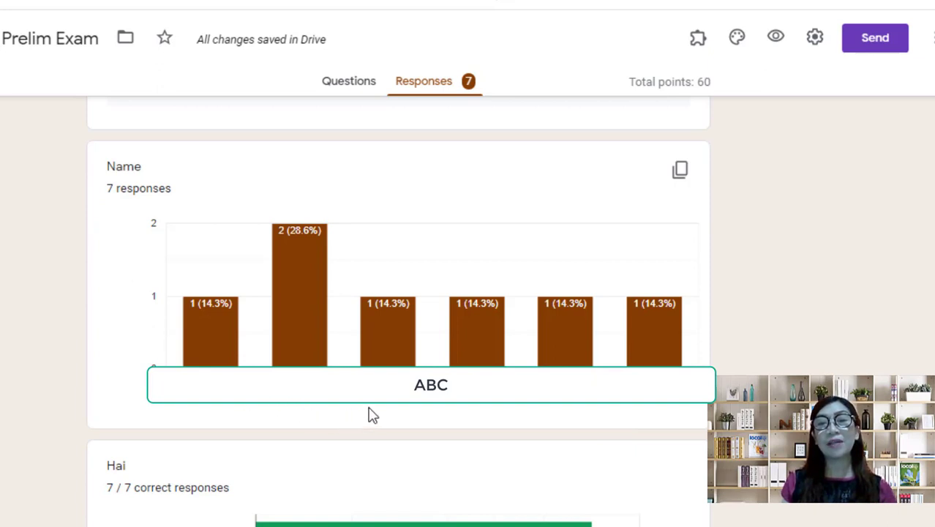
pyautogui.scroll(-5, 695, 419)
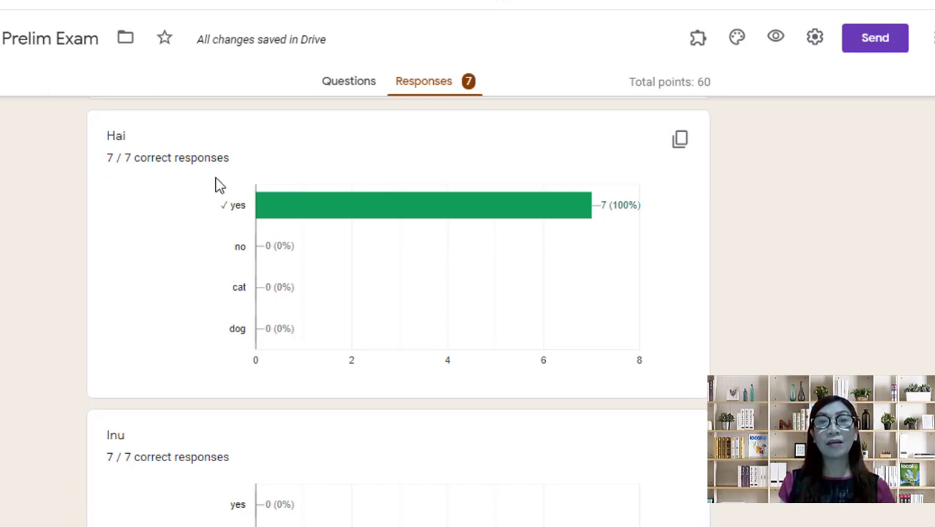
pyautogui.scroll(-3, 200, 246)
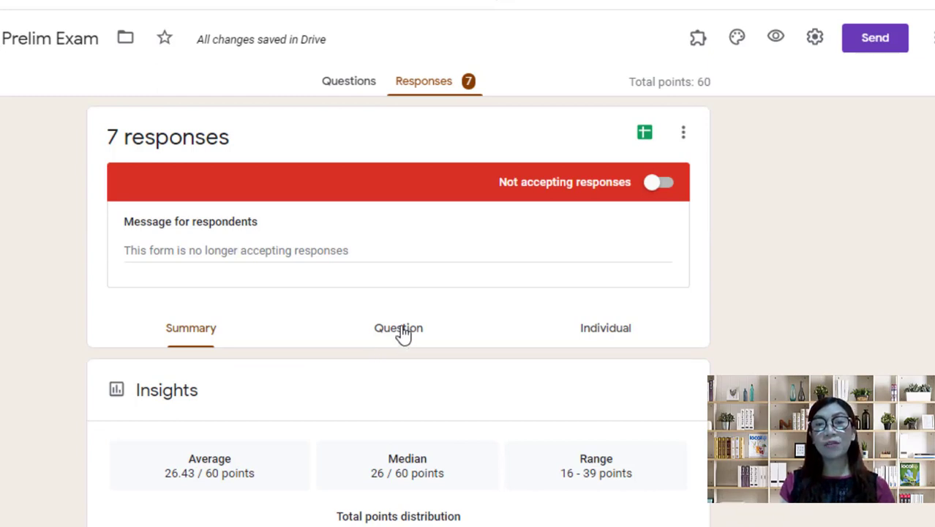
# - Display the responses by question and look through the submitted answers to the Name question
pyautogui.click(401, 333)
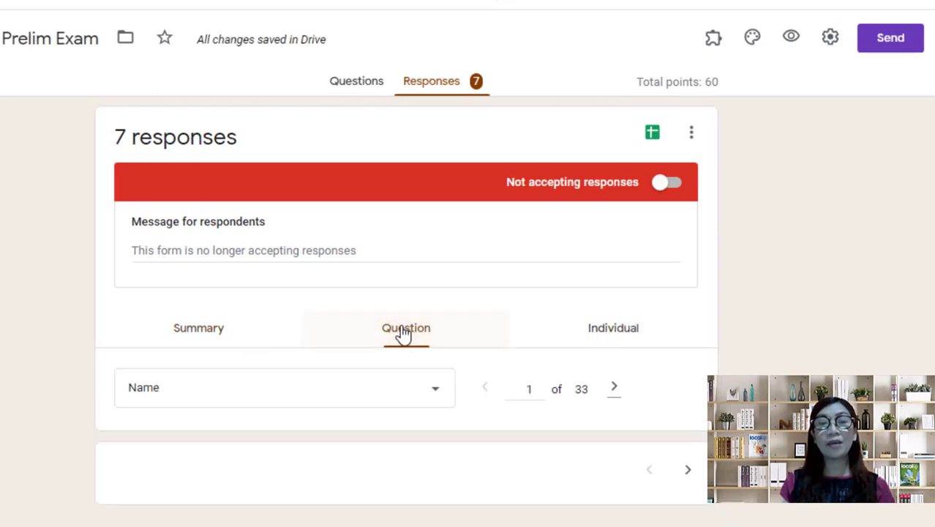
pyautogui.scroll(-4, 825, 362)
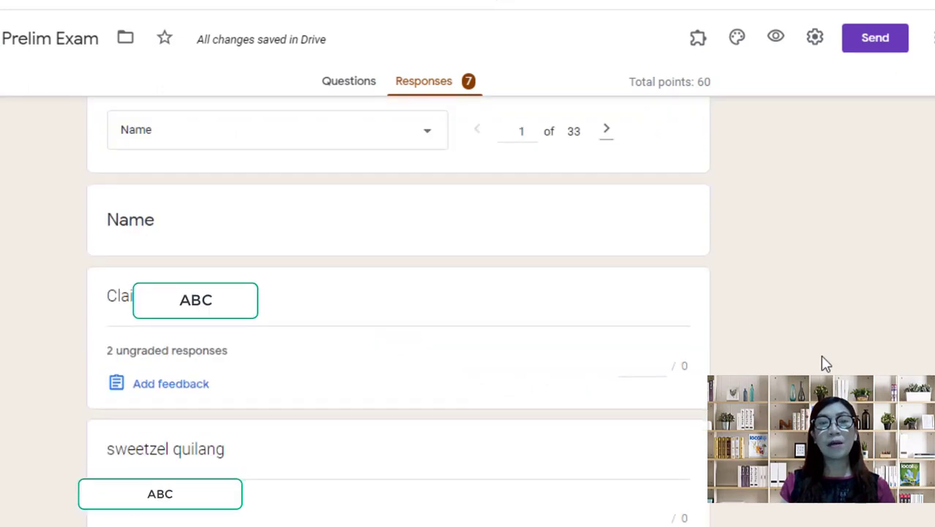
pyautogui.scroll(1, 824, 362)
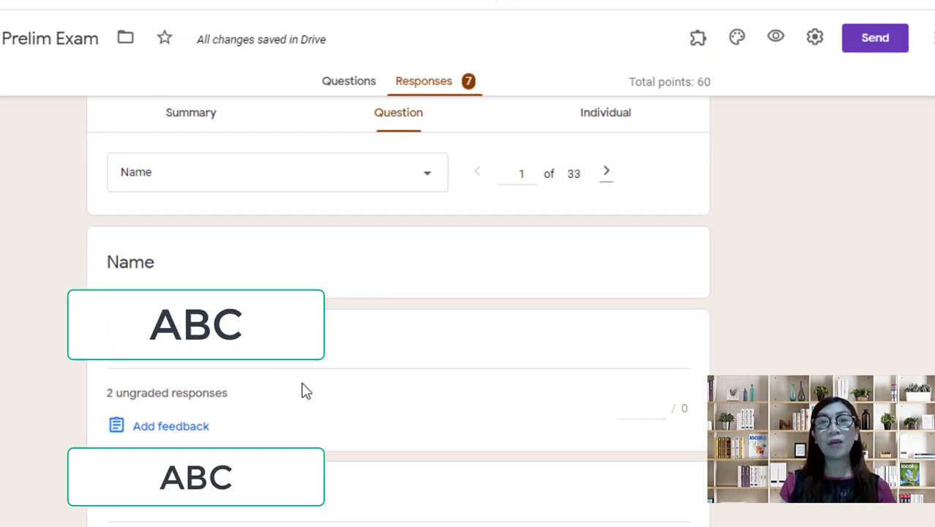
pyautogui.scroll(-1, 306, 392)
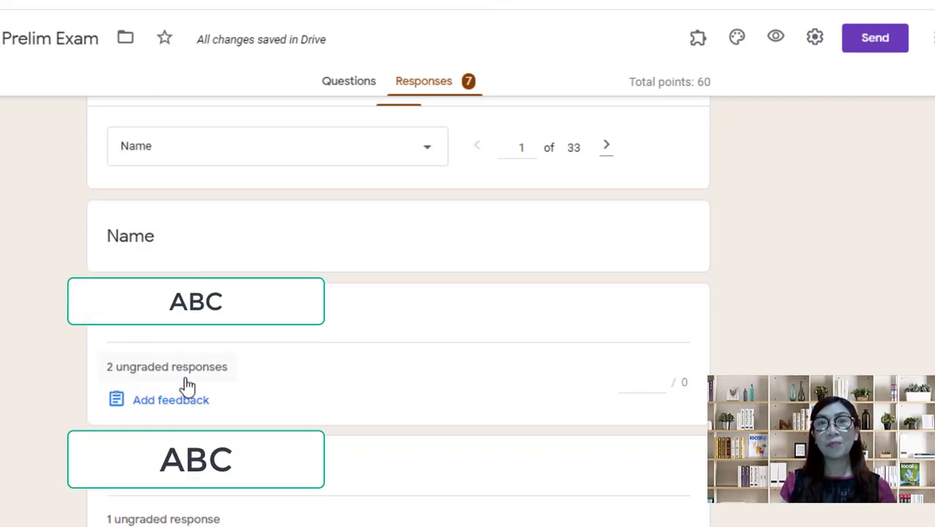
pyautogui.scroll(-5, 234, 386)
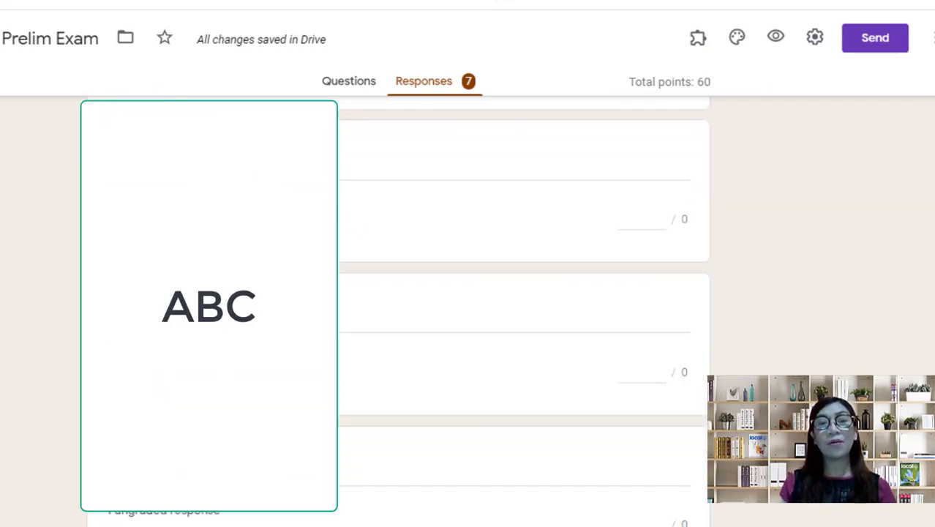
pyautogui.scroll(-1, 234, 386)
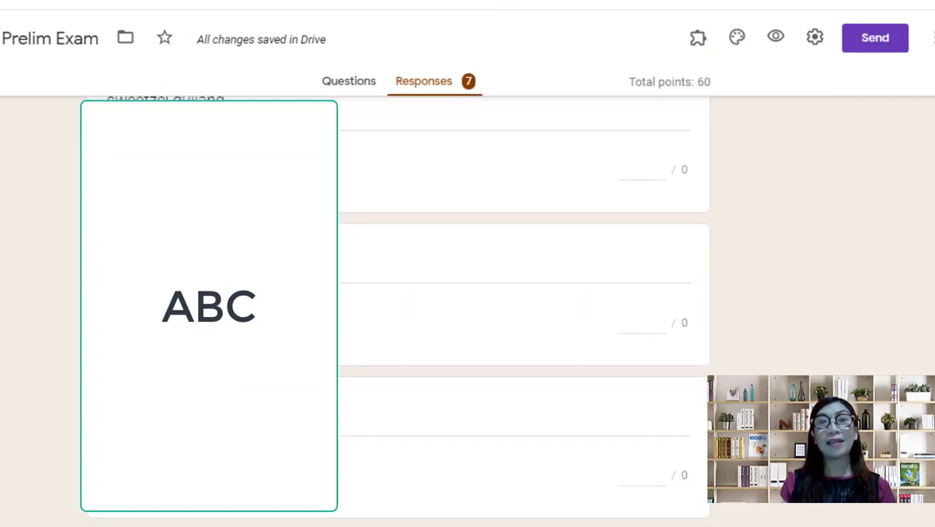
pyautogui.scroll(-3, 234, 386)
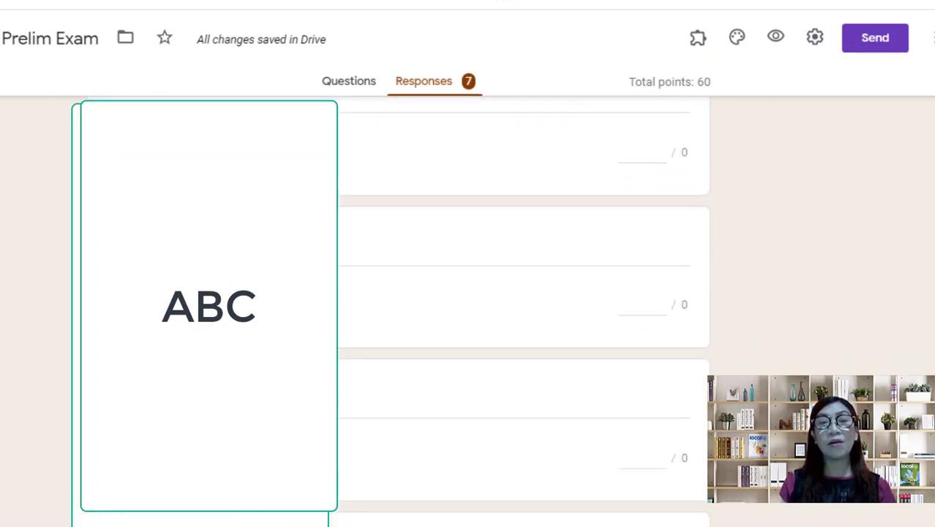
pyautogui.scroll(-3, 234, 387)
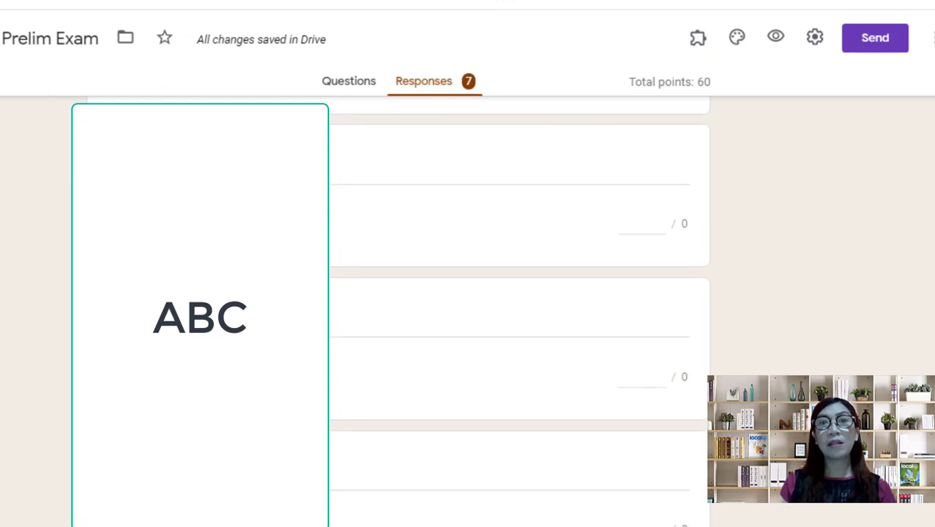
pyautogui.scroll(5, 602, 350)
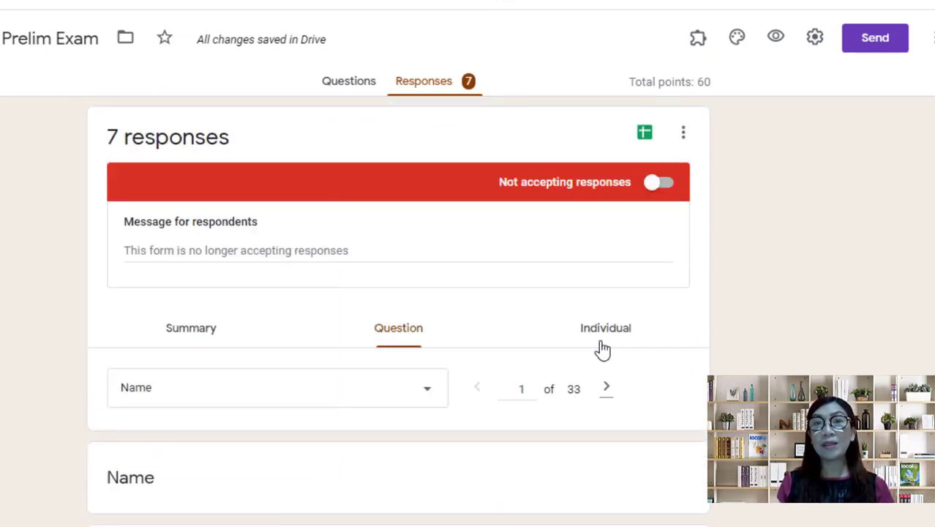
# - Display the individual responses and examine the score and graded answers of Response 1
pyautogui.click(618, 342)
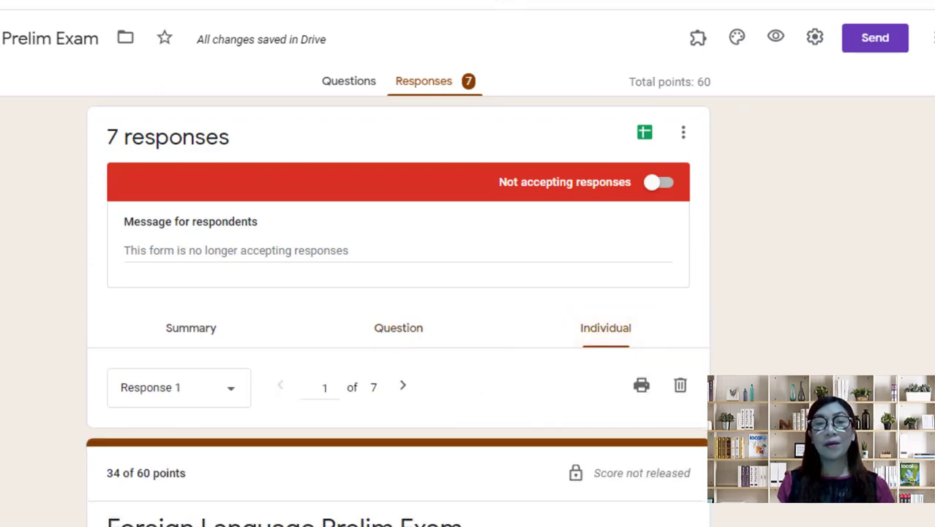
pyautogui.scroll(-4, 397, 311)
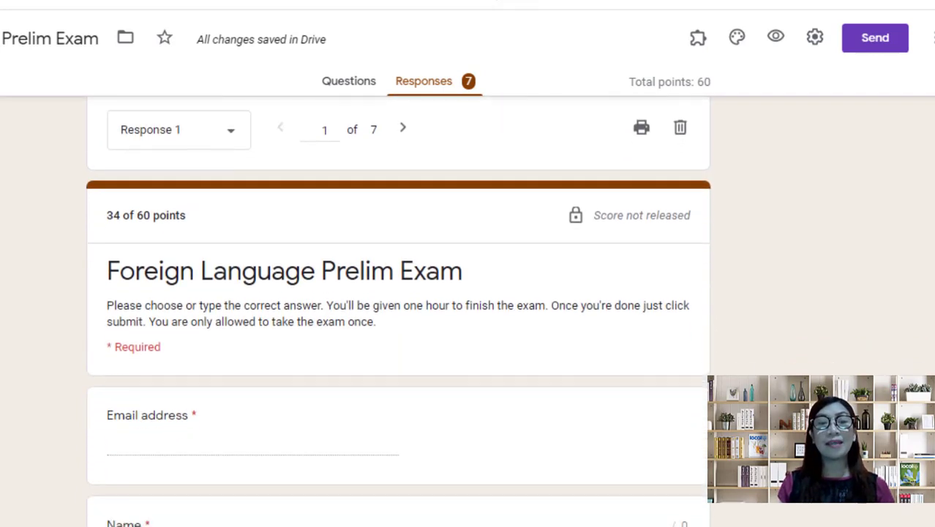
pyautogui.scroll(-1, 397, 311)
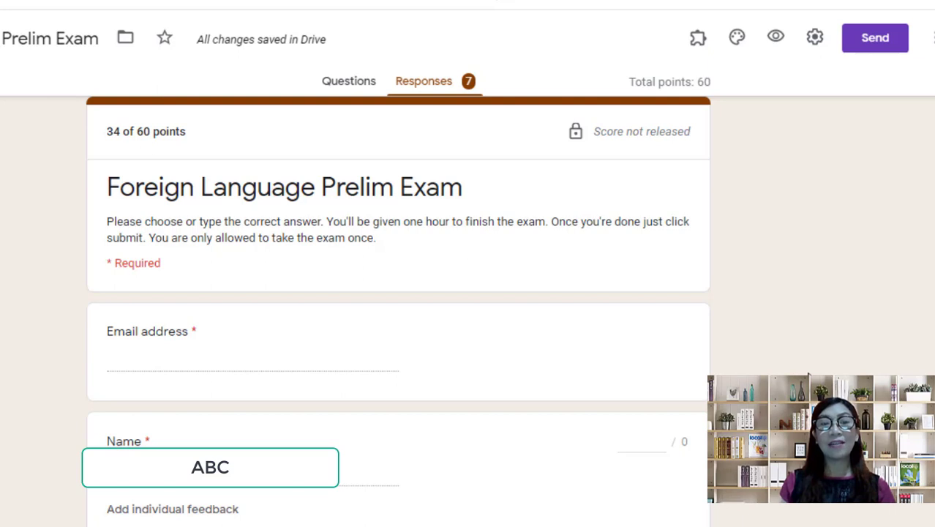
pyautogui.scroll(-1, 398, 311)
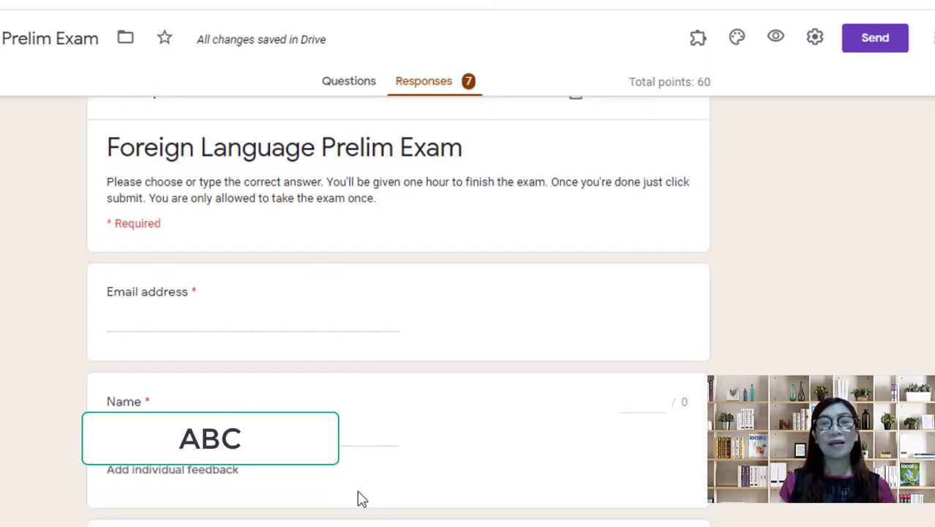
pyautogui.scroll(-2, 359, 497)
pyautogui.scroll(-4, 358, 498)
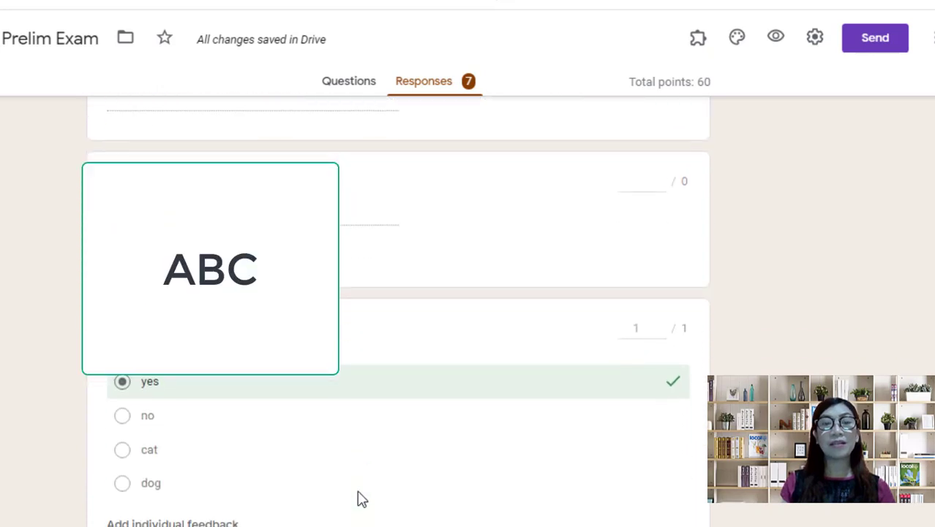
pyautogui.scroll(-4, 358, 498)
pyautogui.scroll(-1, 358, 497)
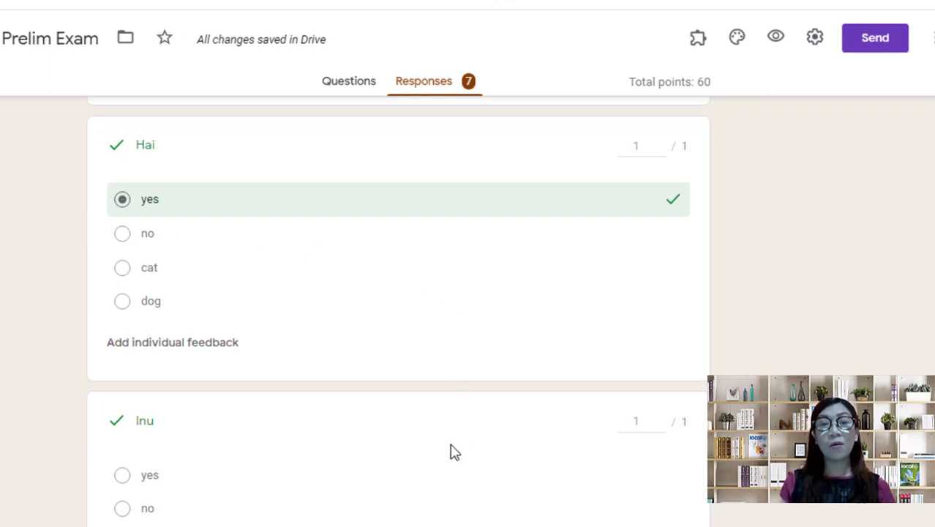
pyautogui.scroll(-1, 452, 449)
pyautogui.scroll(-3, 452, 450)
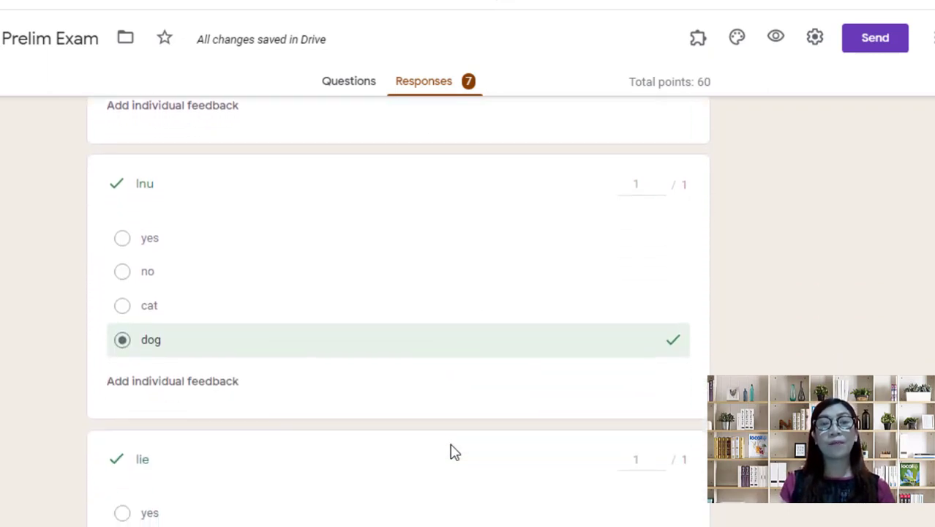
pyautogui.scroll(-3, 453, 433)
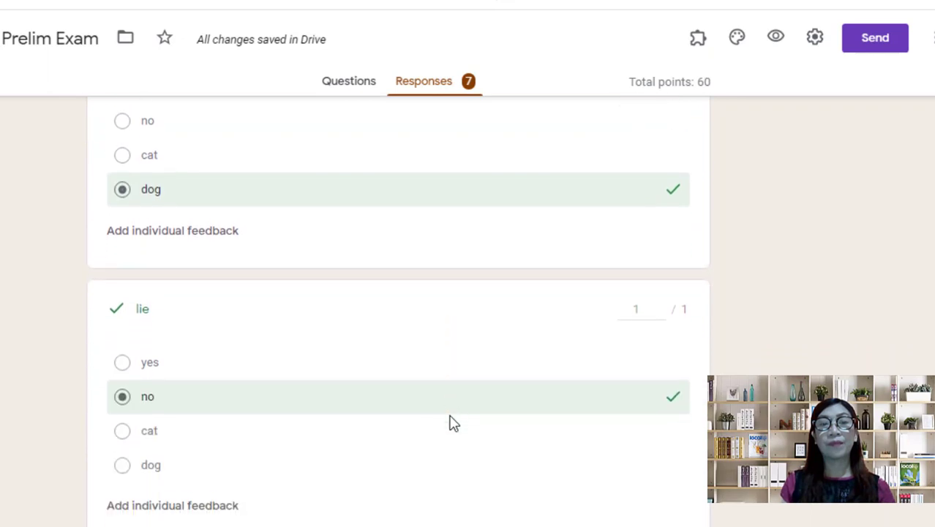
pyautogui.scroll(-1, 452, 423)
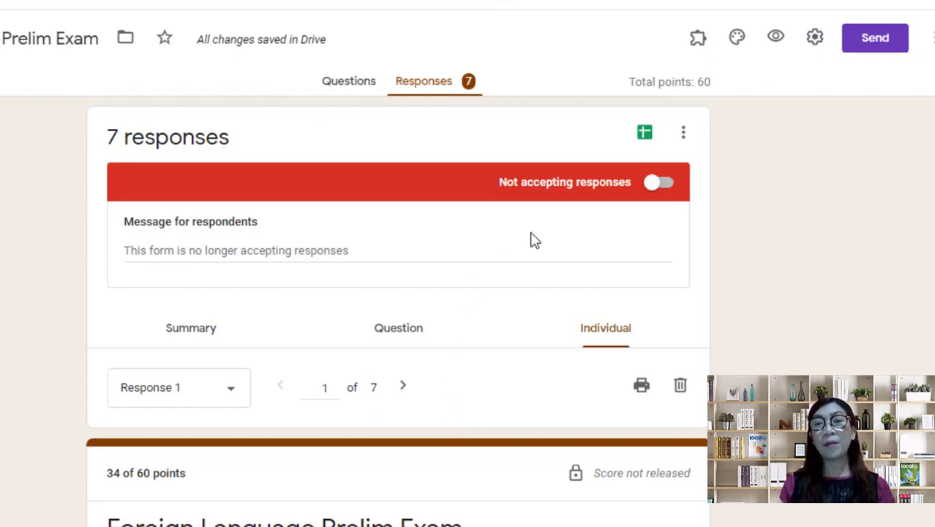
# - Open the collected exam responses as a spreadsheet in Google Sheets
pyautogui.click(644, 146)
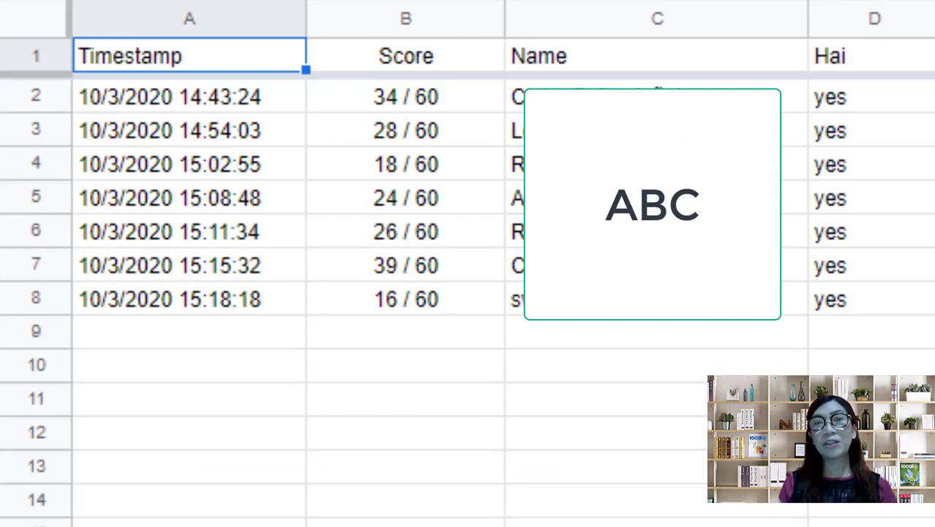